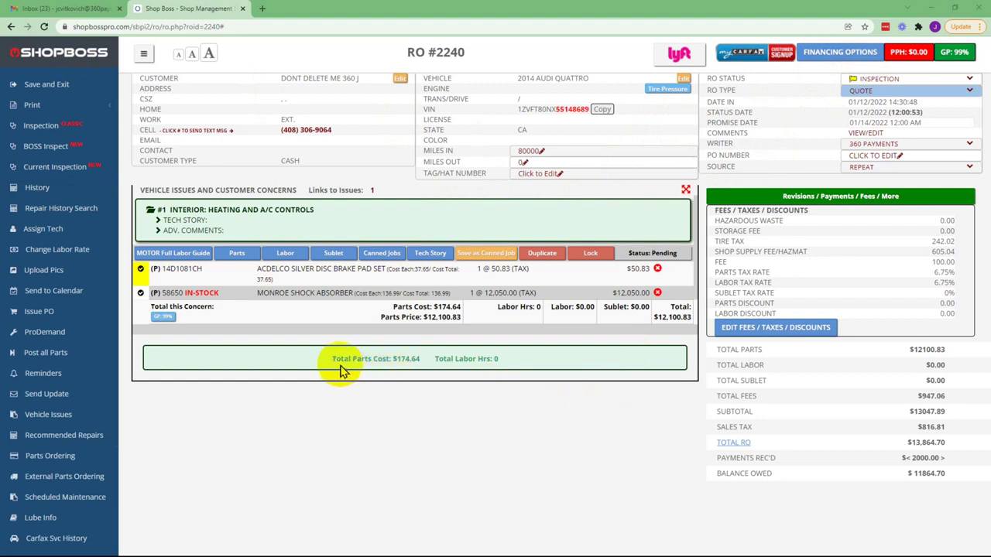
- Email the repair order 2240 status update to the customer and acknowledge the sent confirmation
left_click(54, 396)
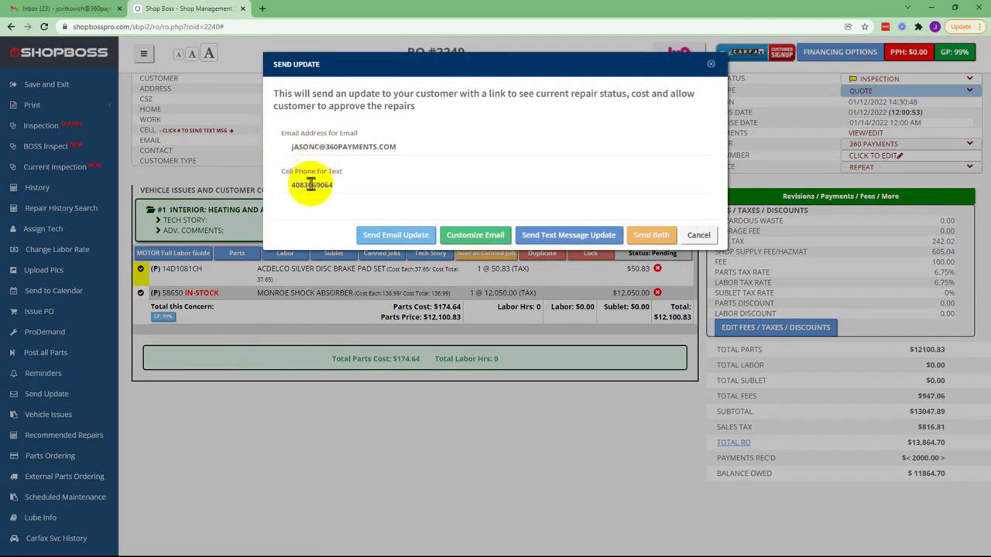
left_click(412, 236)
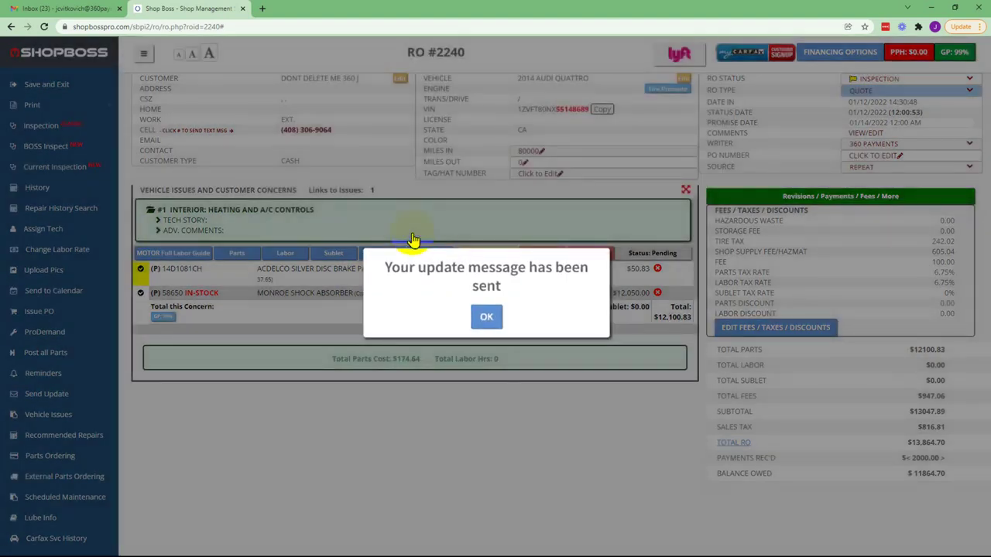
left_click(488, 318)
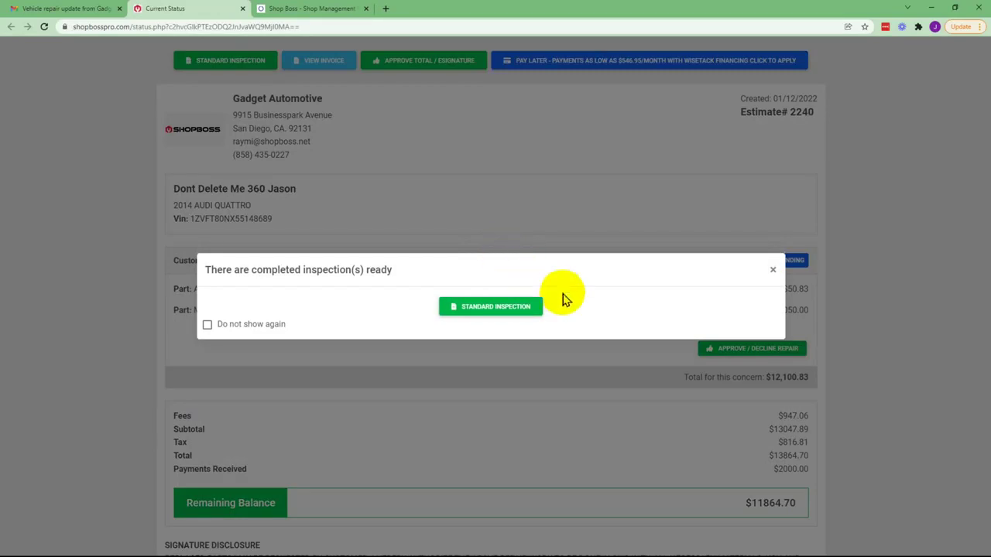
- Dismiss the completed-inspection notice and start approving the heating and A/C repair
left_click(774, 272)
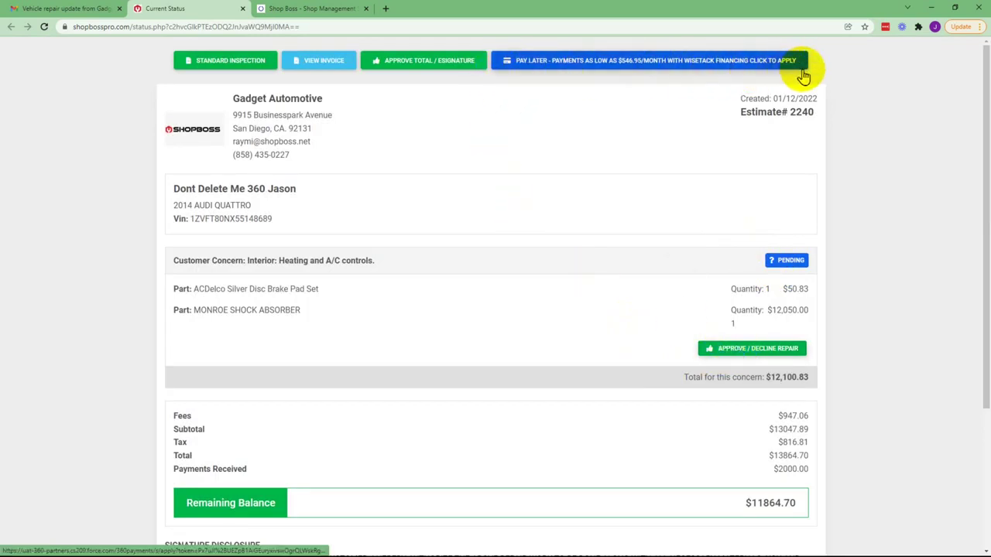
left_click(761, 349)
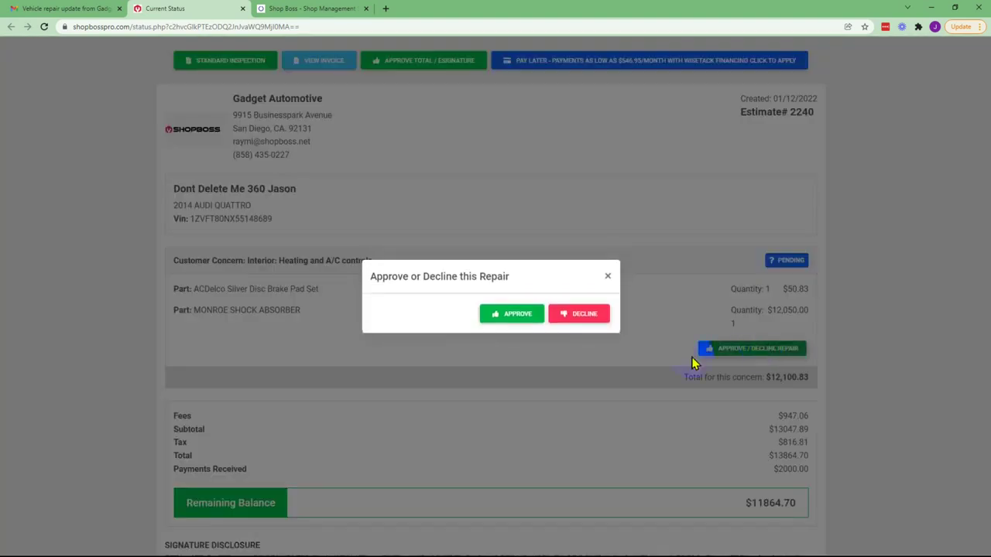
- Approve the heating and A/C repair, verifying with the phone's last digits, then dismiss the inspection notice
left_click(517, 317)
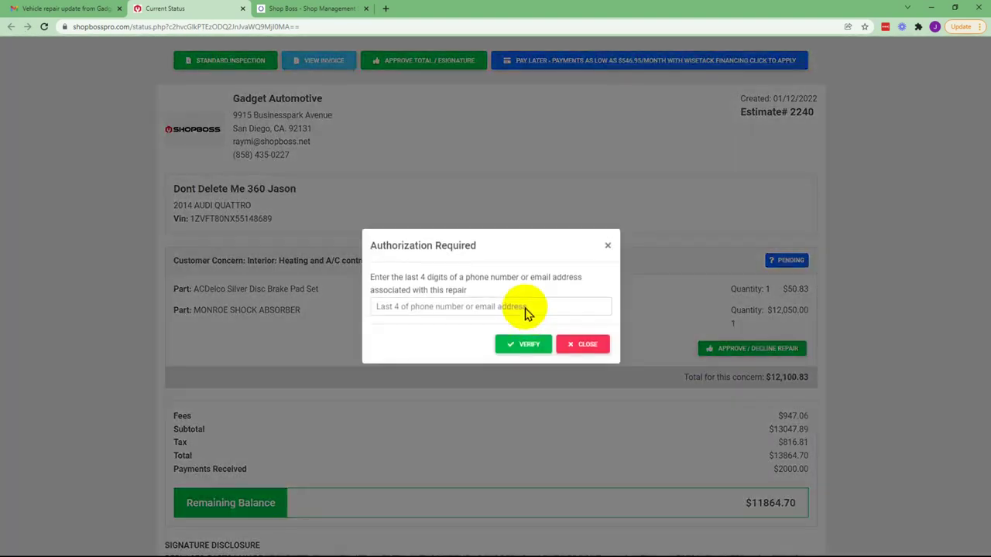
left_click(453, 305)
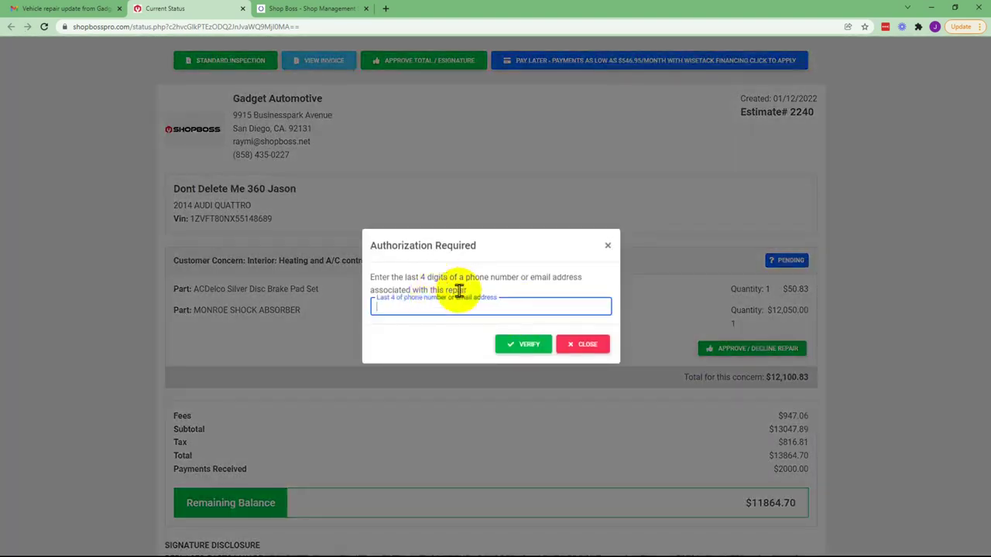
type("9064")
left_click(517, 348)
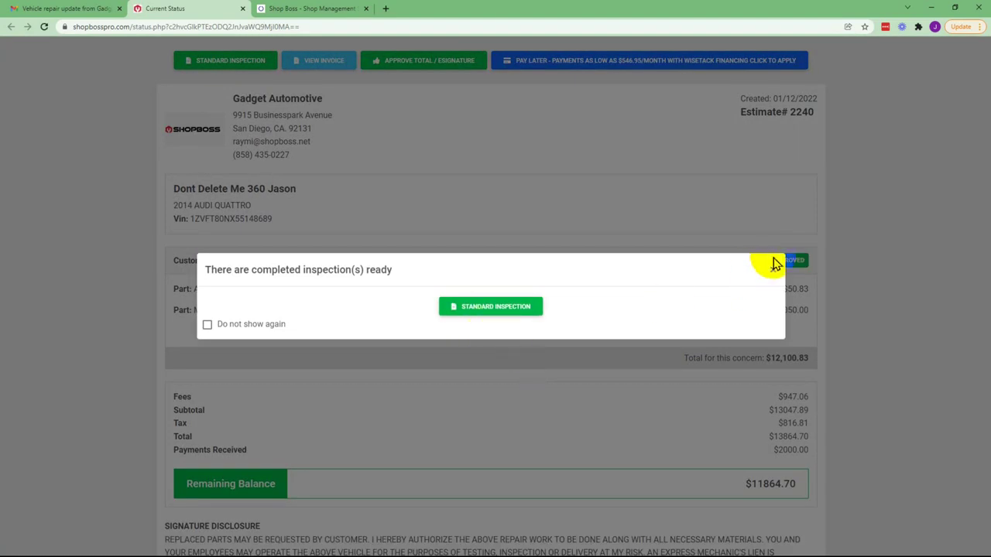
left_click(772, 274)
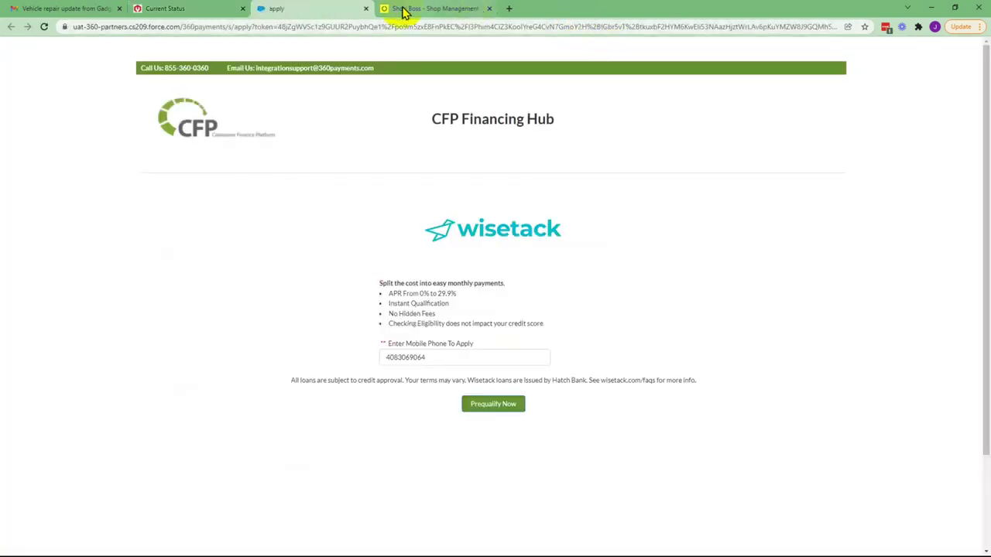
- Submit the customer's prefilled mobile number for Wisetack prequalification
left_click(496, 410)
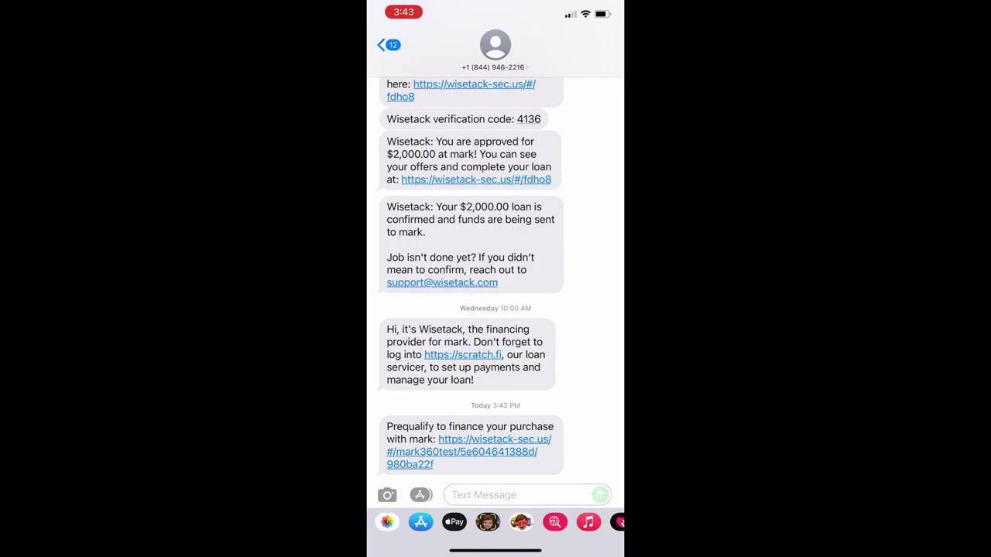
- Open the texted Wisetack prequalify link and verify the phone with the texted code
left_click(468, 451)
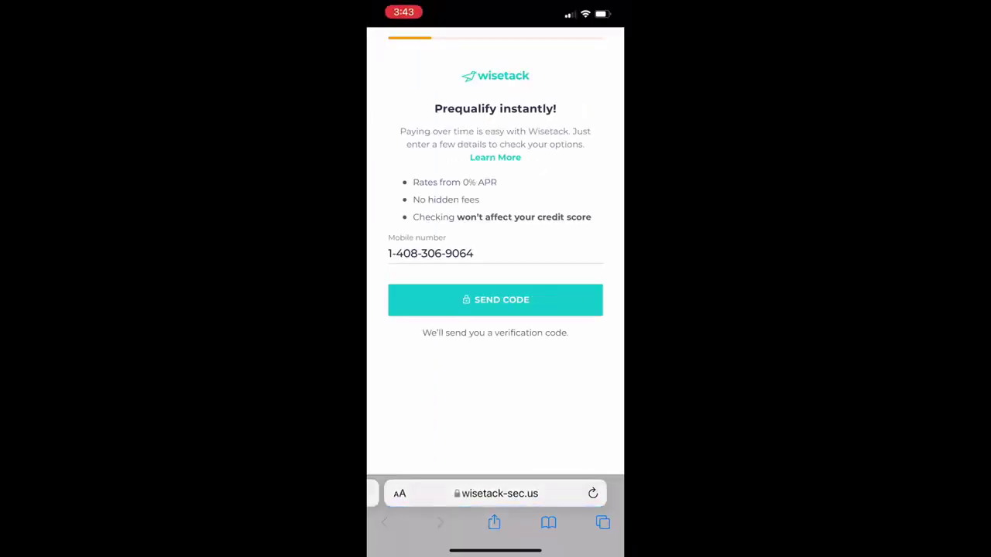
left_click(495, 299)
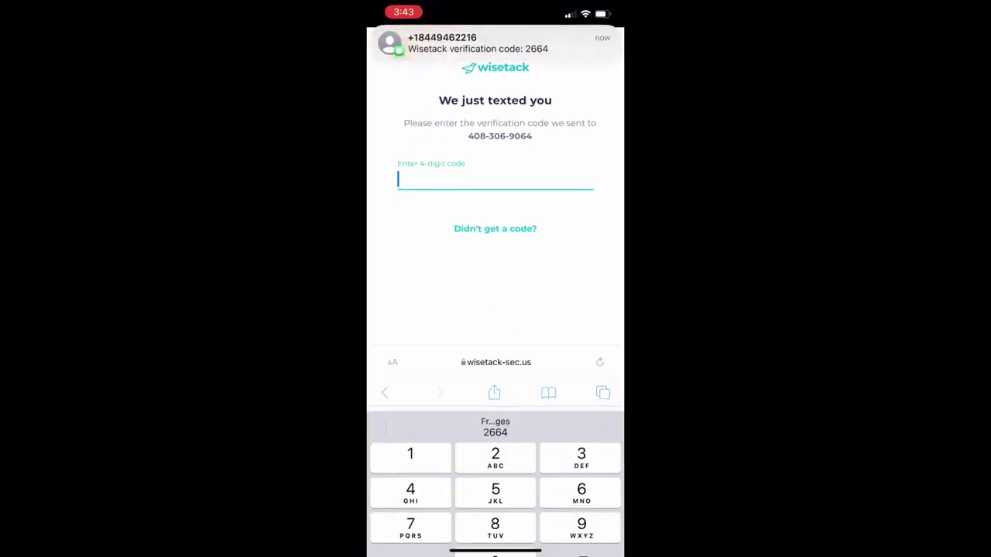
left_click(496, 359)
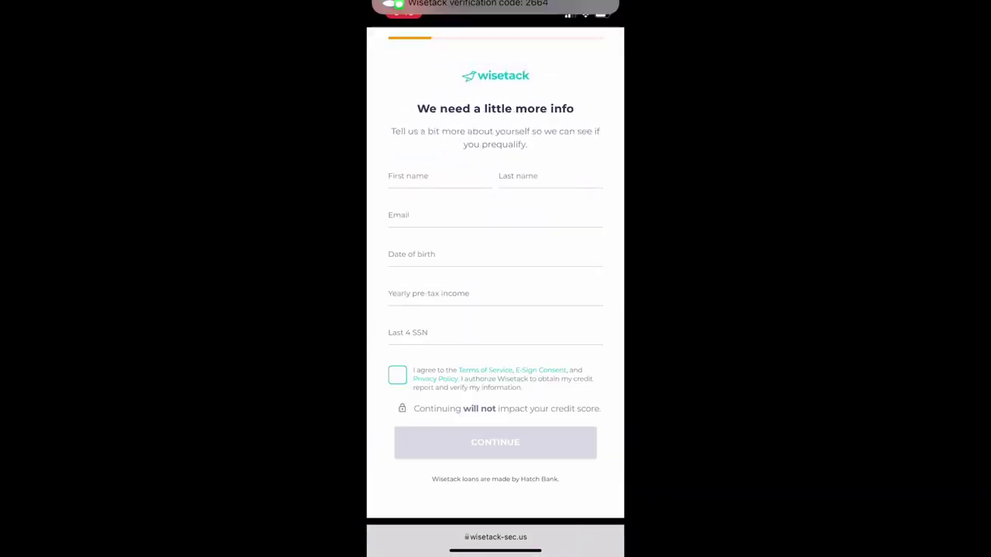
left_click(439, 176)
type("Jay")
left_click(549, 155)
type("Son")
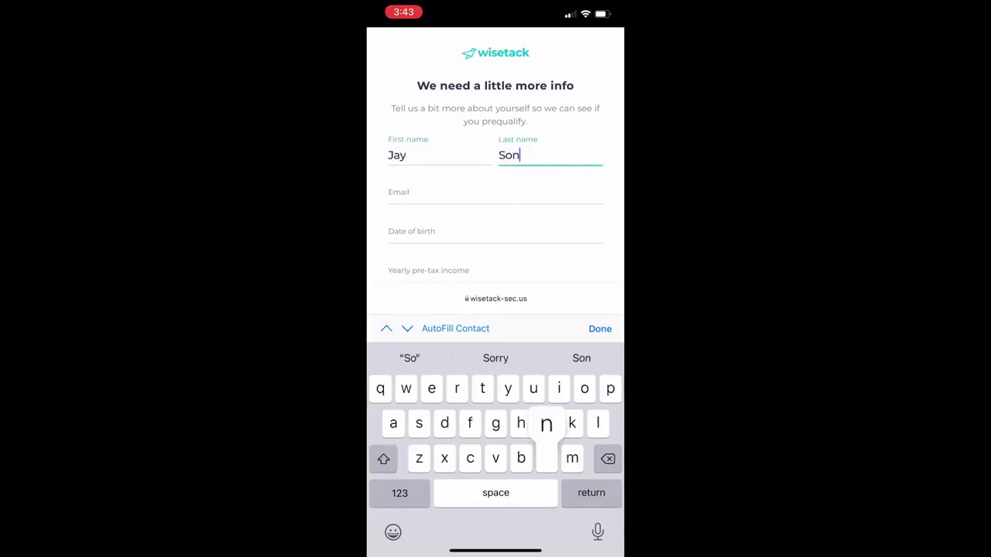
left_click(495, 195)
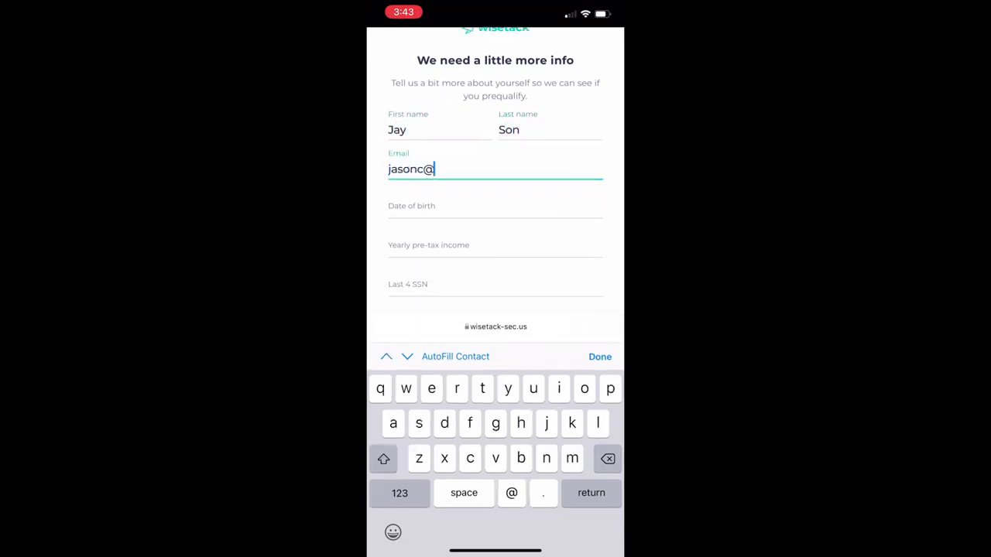
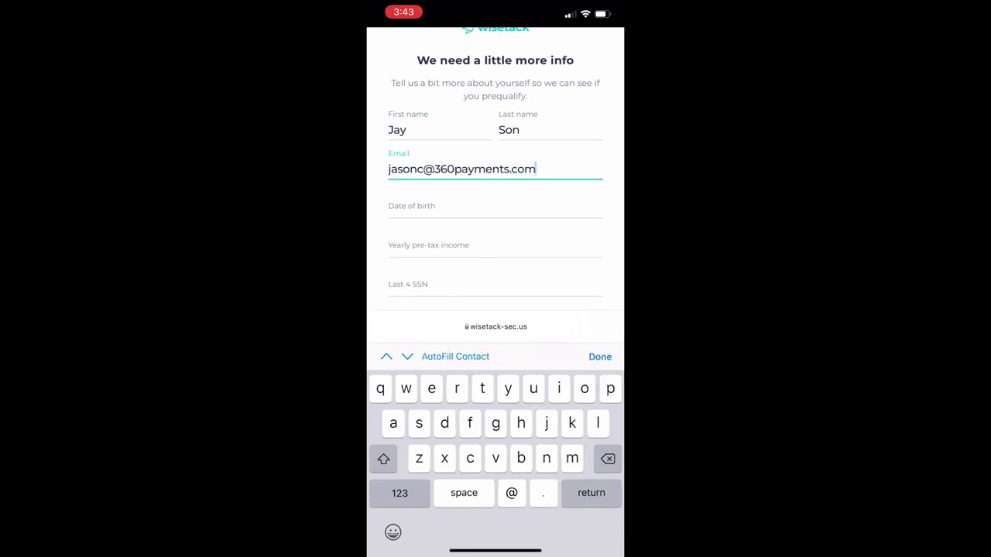
- Enter birth date 01/01/1950, income 100,000 and SSN digits, and accept the terms
left_click(496, 209)
type("01 / 01 / 1950")
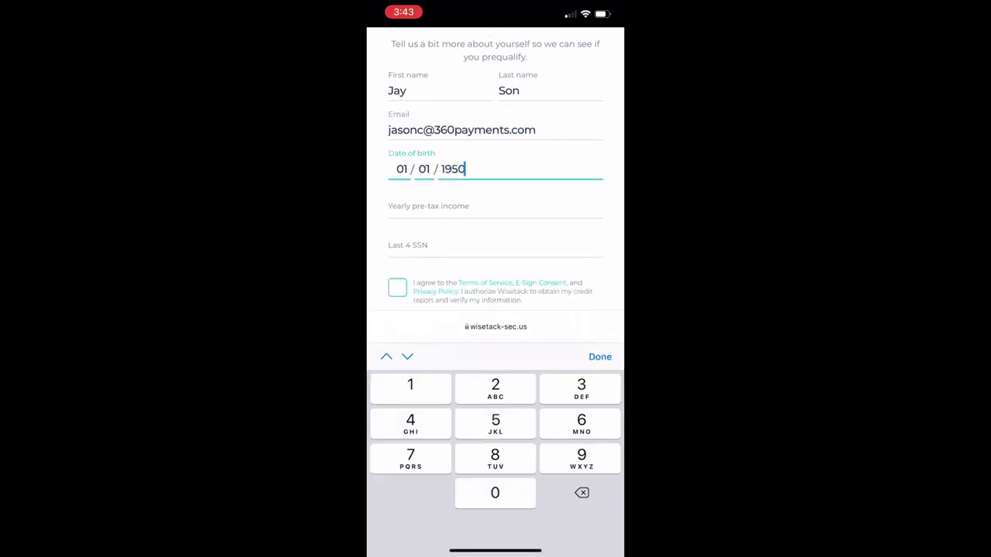
key("Tab")
type("100,000")
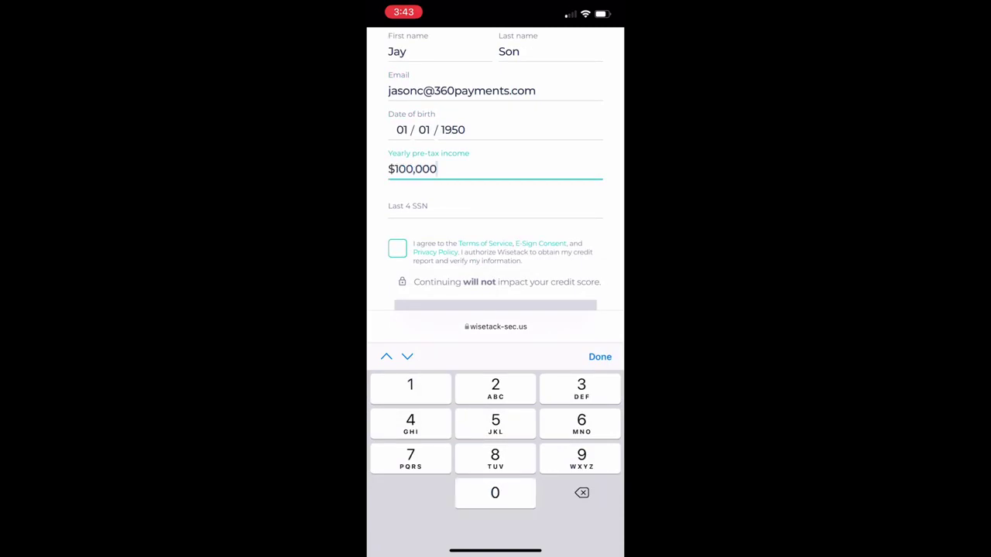
key("Tab")
type("1")
left_click(397, 209)
left_click(495, 442)
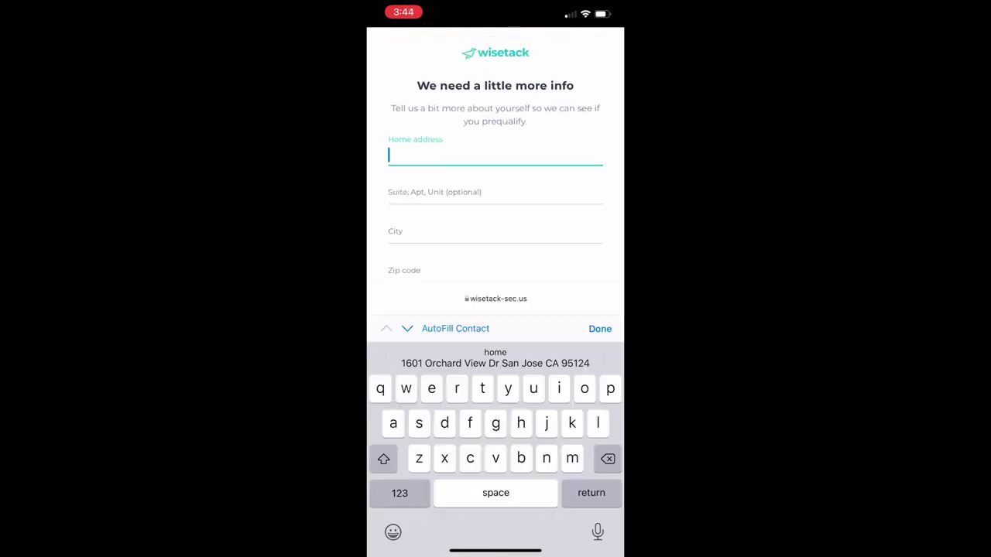
- Enter the home address 123 A St, Campbell, 95008
left_click(398, 490)
type("123 A S")
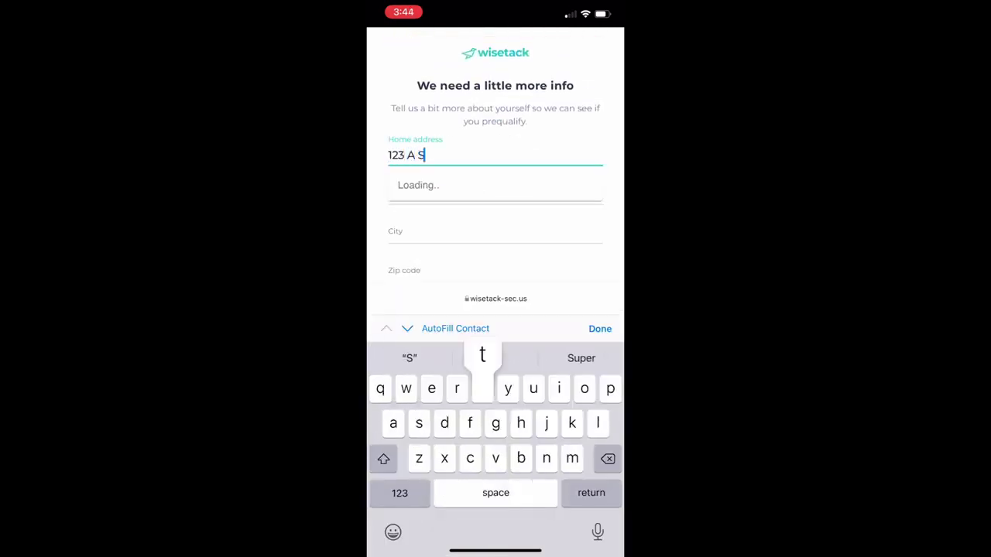
type("t")
key("Tab")
type("Camp")
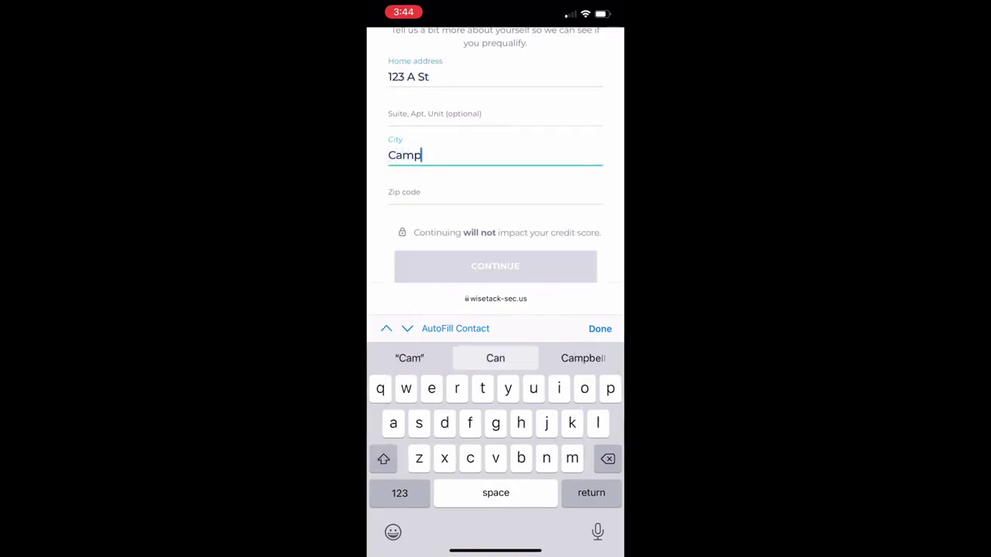
type("bell")
key("Tab")
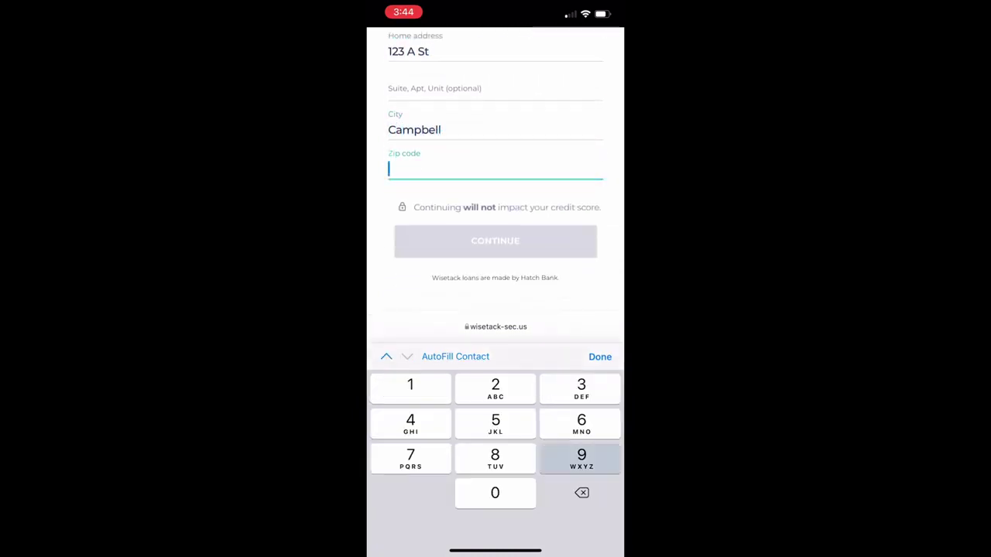
type("95008")
left_click(600, 356)
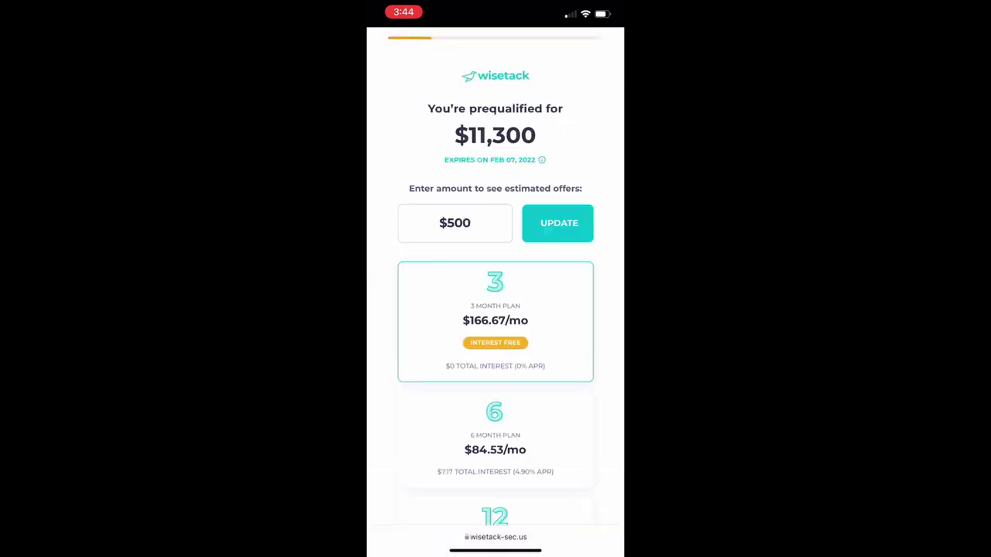
- Change the estimated offer amount from $500 to $2,000 and notify the merchant the customer is ready
left_click(495, 438)
scroll(495, 309, "down", 3)
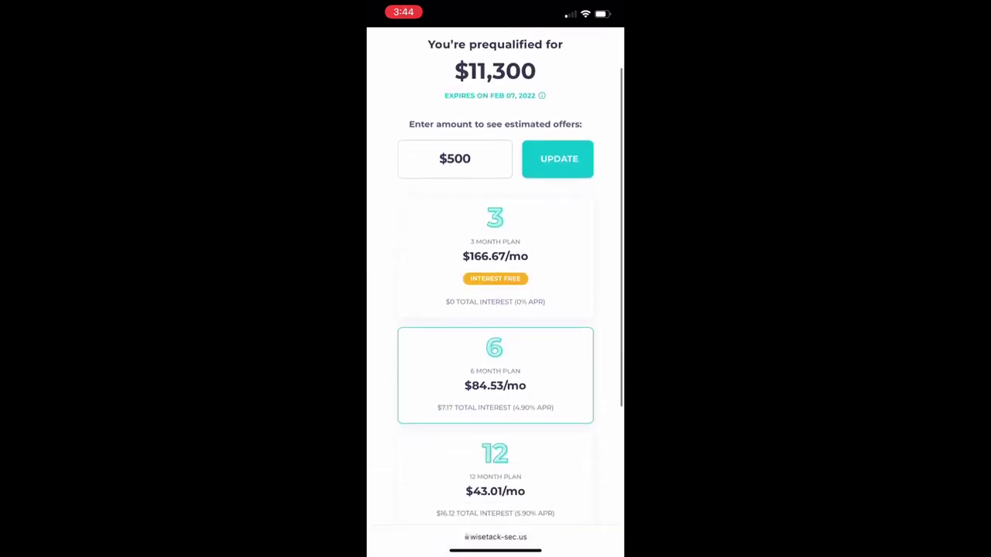
left_click(454, 142)
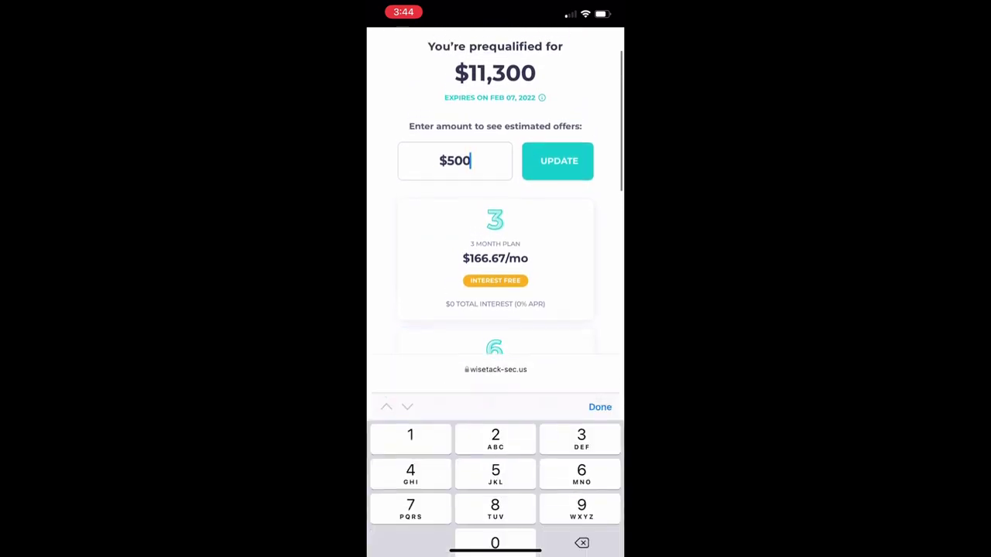
key("BackSpace")
key("BackSpace")
key("BackSpace")
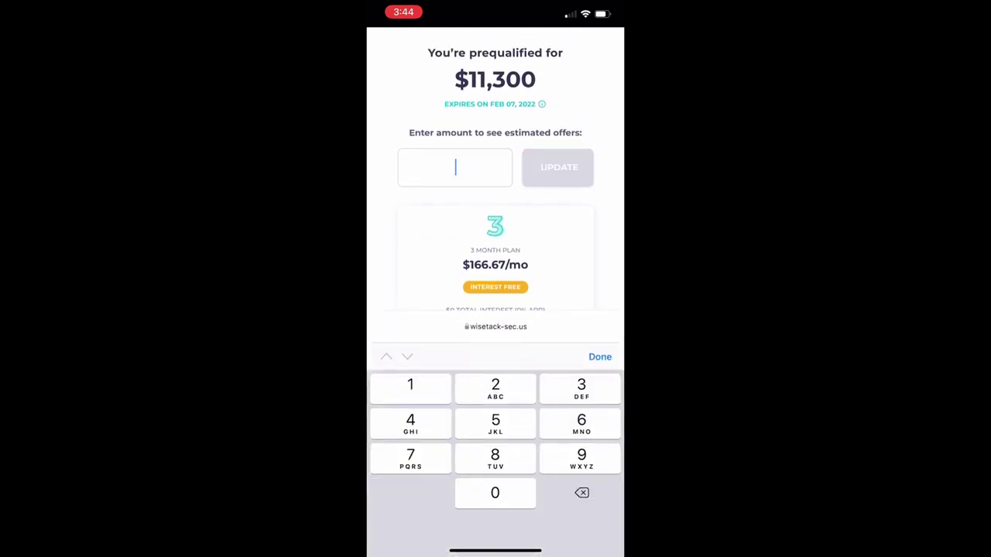
type("$200")
left_click(557, 167)
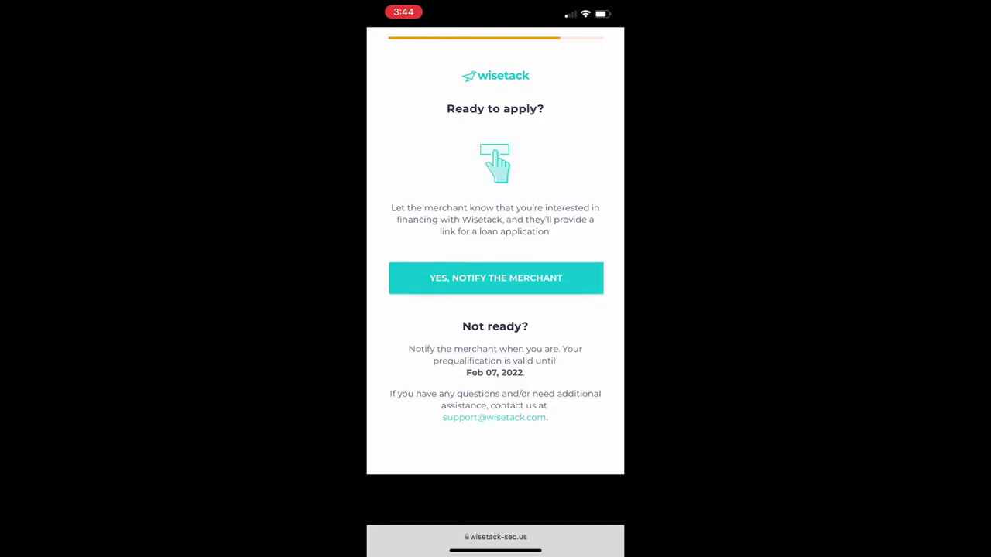
left_click(495, 278)
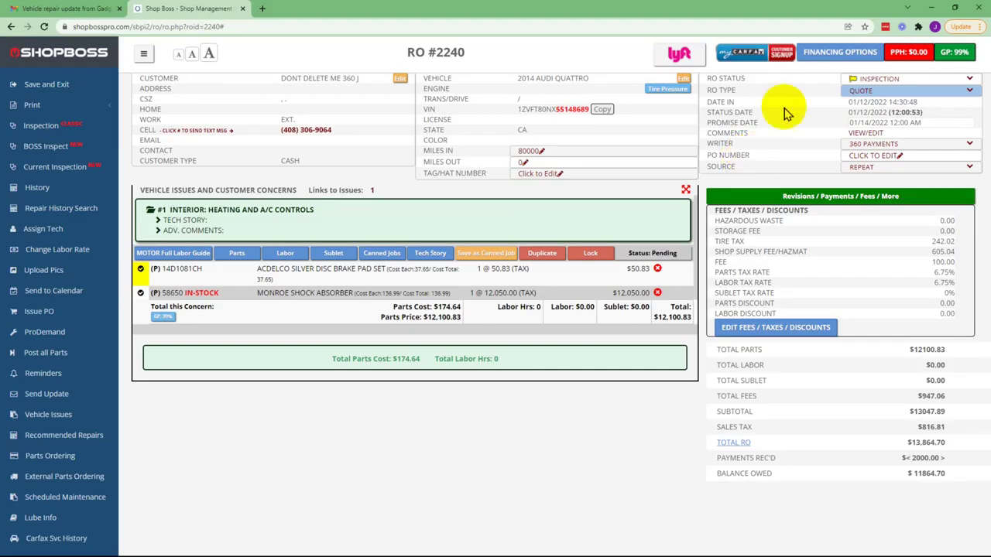
- Set Amount to Finance to 2000 on RO #2240, text the application to the customer, and close the dialog
left_click(836, 61)
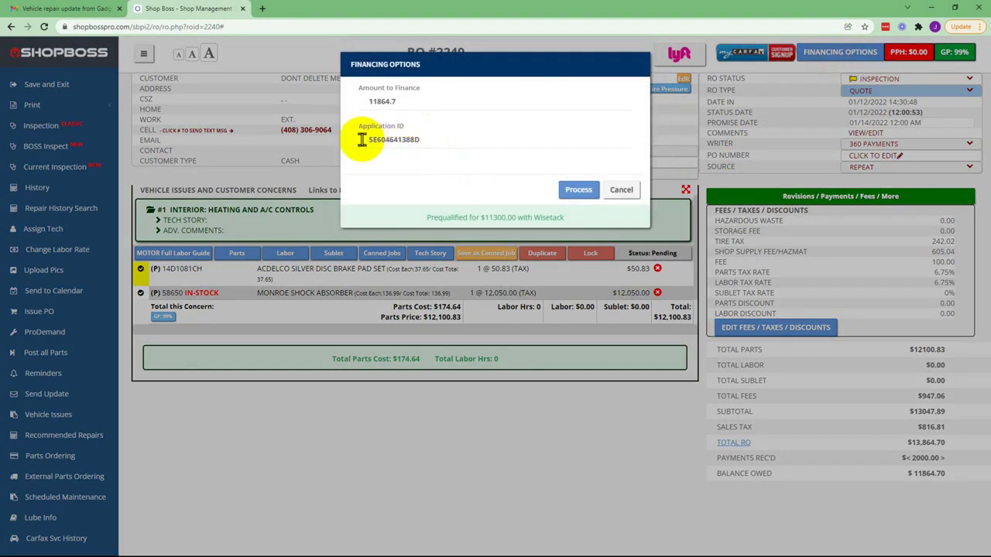
left_click_drag(403, 101, 355, 102)
type("2000")
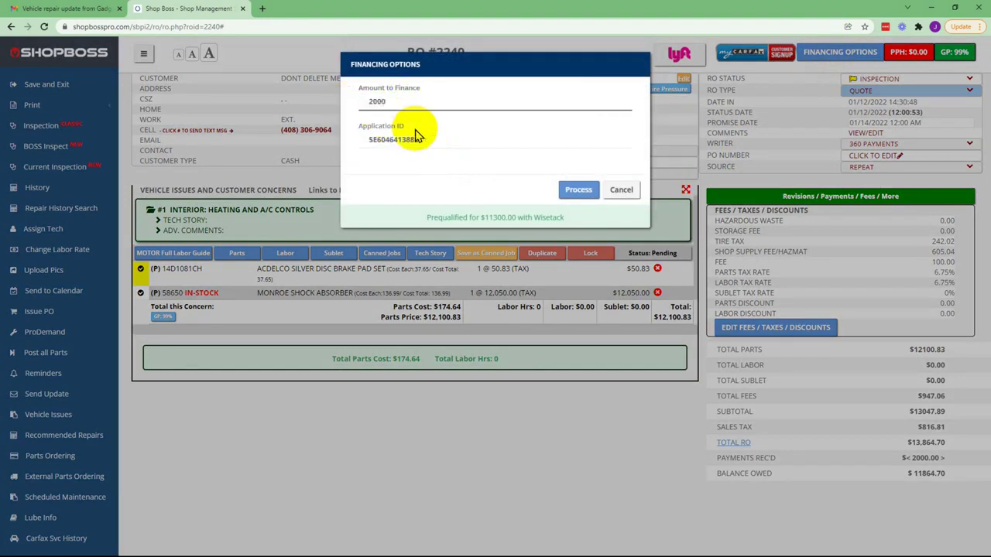
left_click(570, 197)
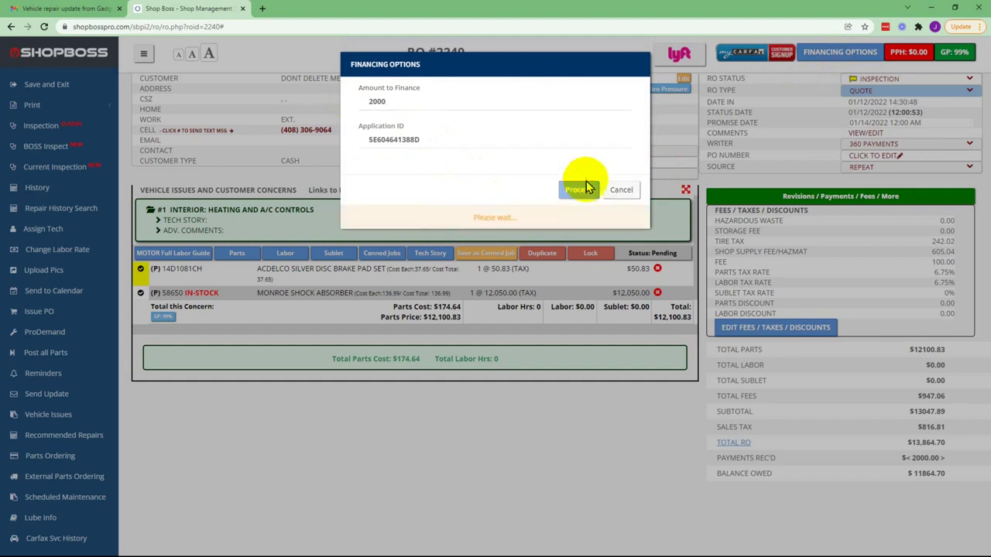
left_click(579, 194)
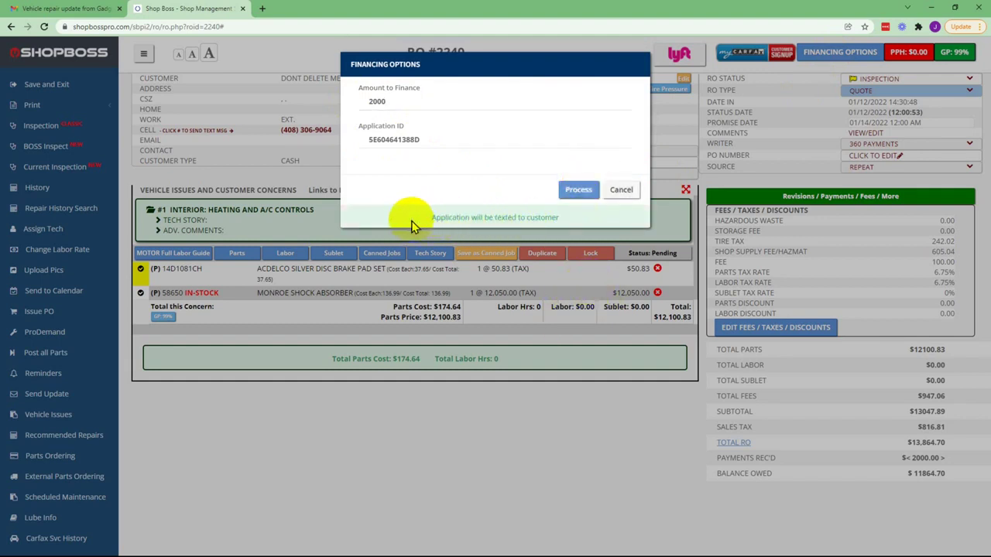
left_click(622, 192)
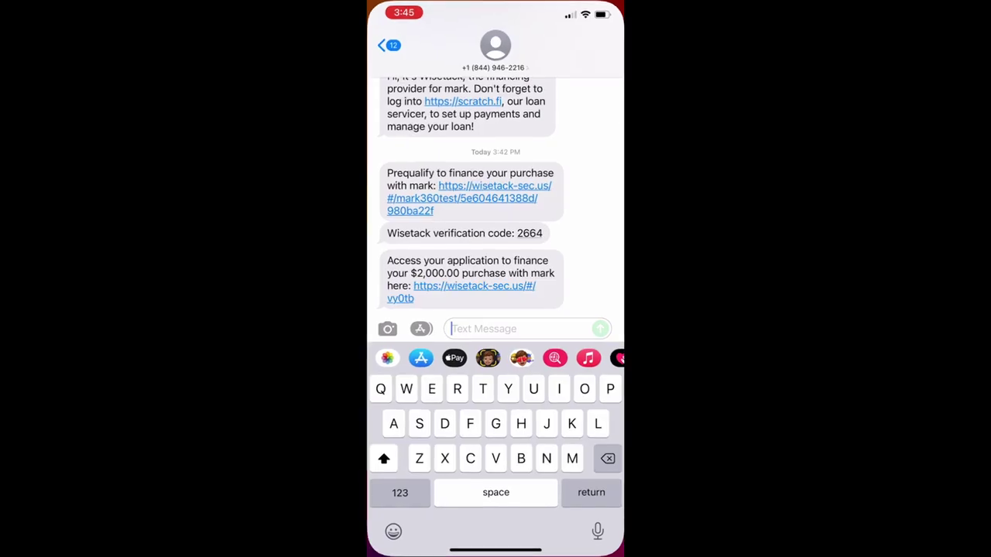
left_click(474, 286)
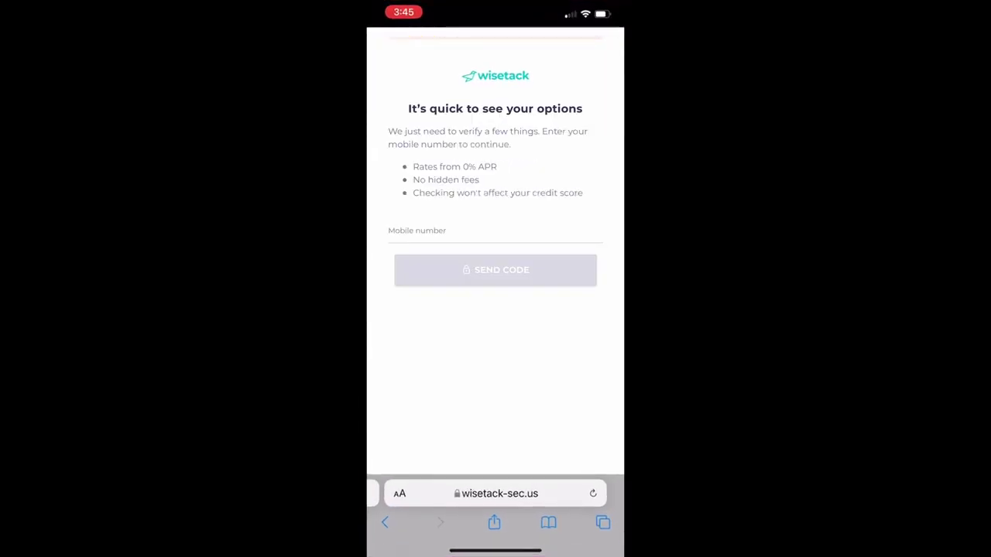
left_click(495, 231)
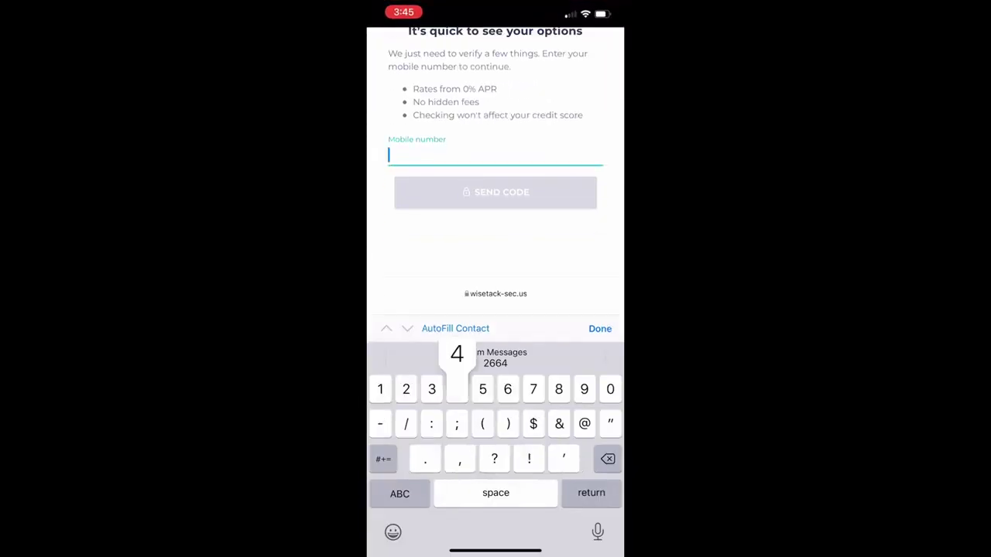
left_click(495, 357)
left_click(495, 270)
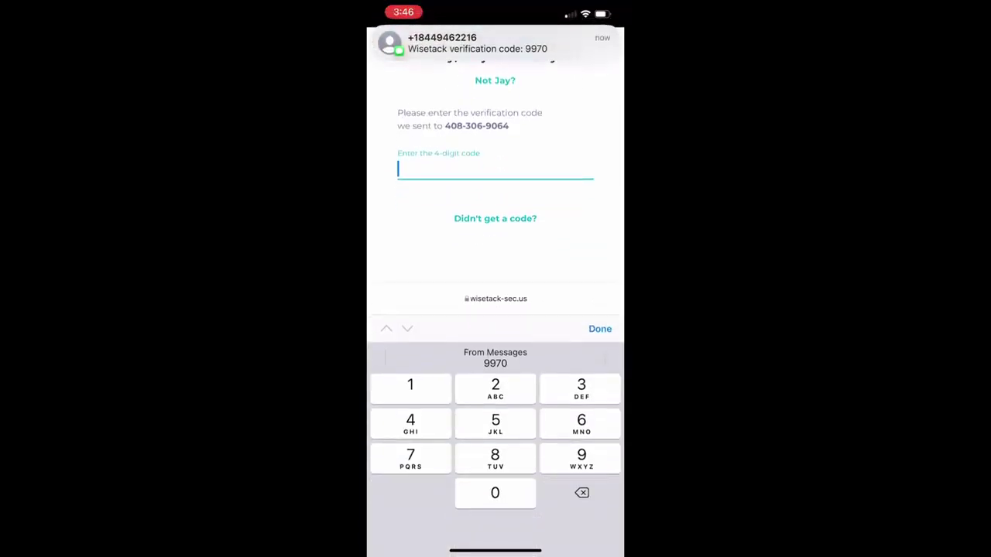
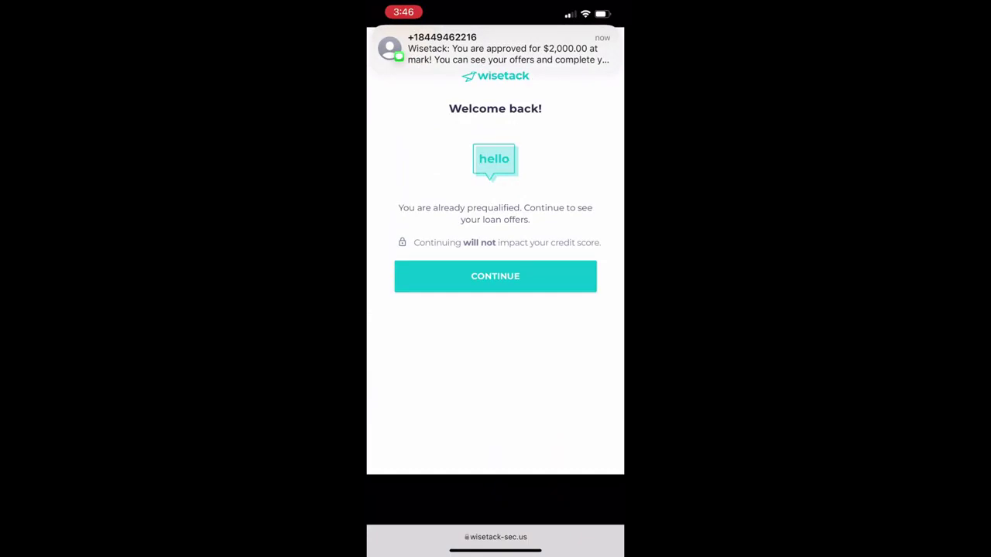
left_click(495, 277)
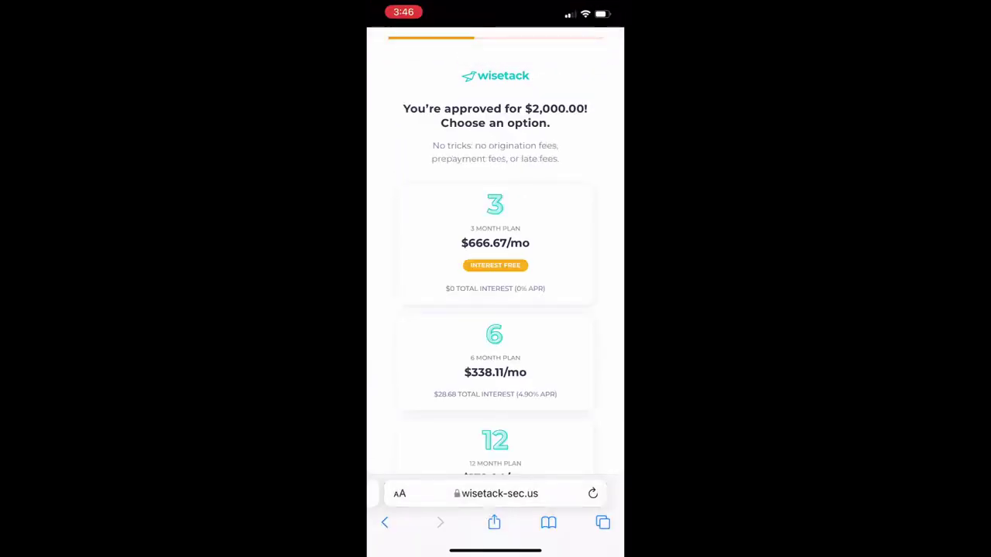
- Pick the 6-month $338.11/mo plan and skip past the automatic payments page
scroll(495, 286, "down", 3)
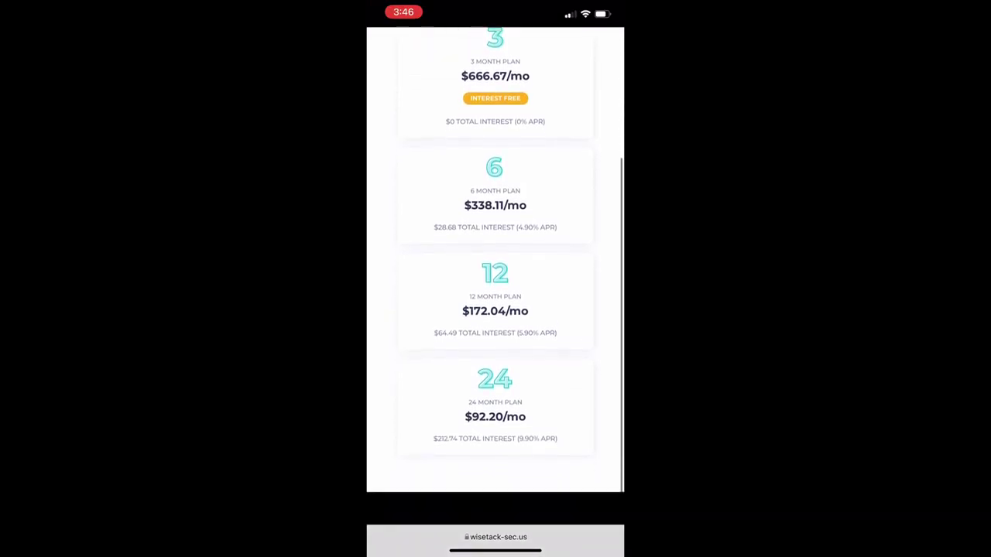
scroll(495, 270, "up", 5)
left_click(495, 360)
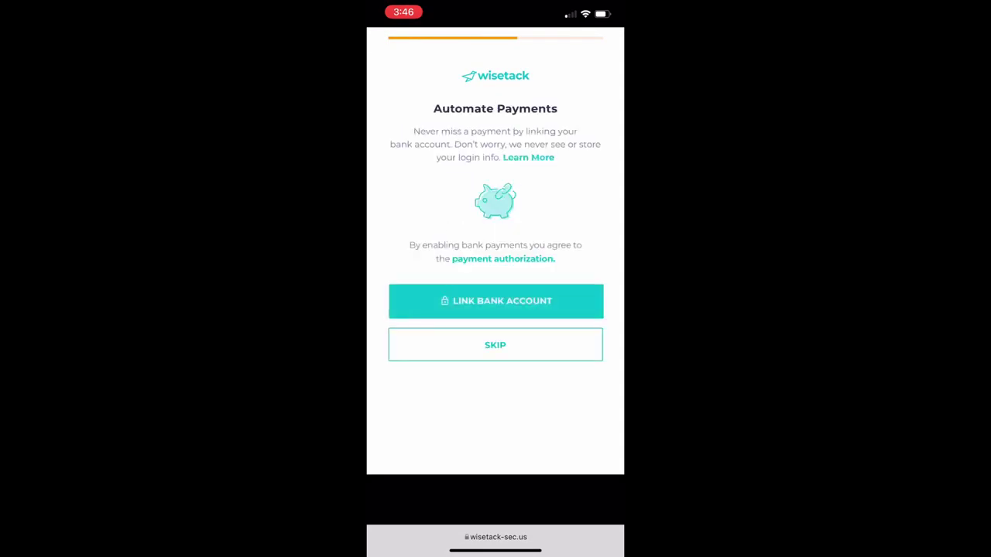
left_click(496, 301)
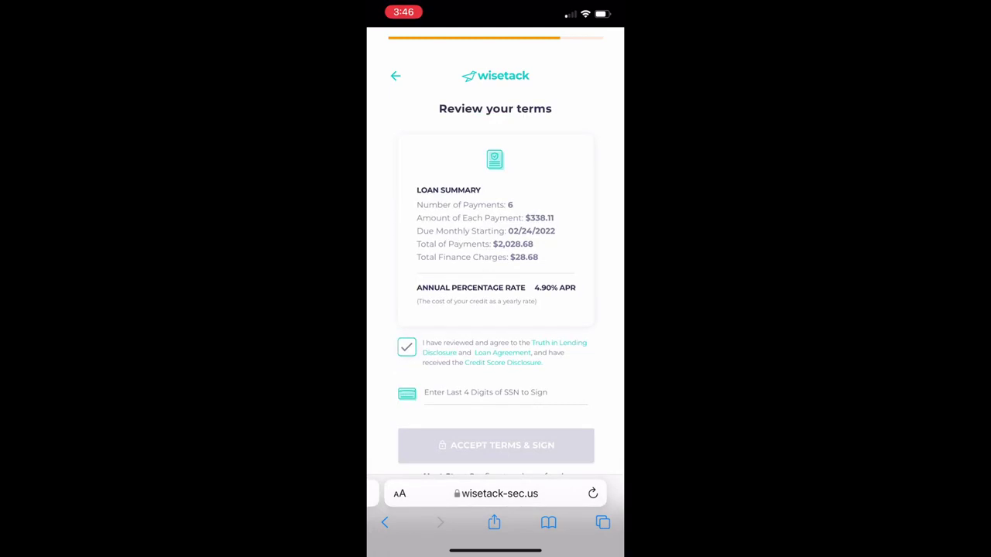
- Sign the loan terms with SSN digits 111 and accept them
scroll(495, 279, "down", 2)
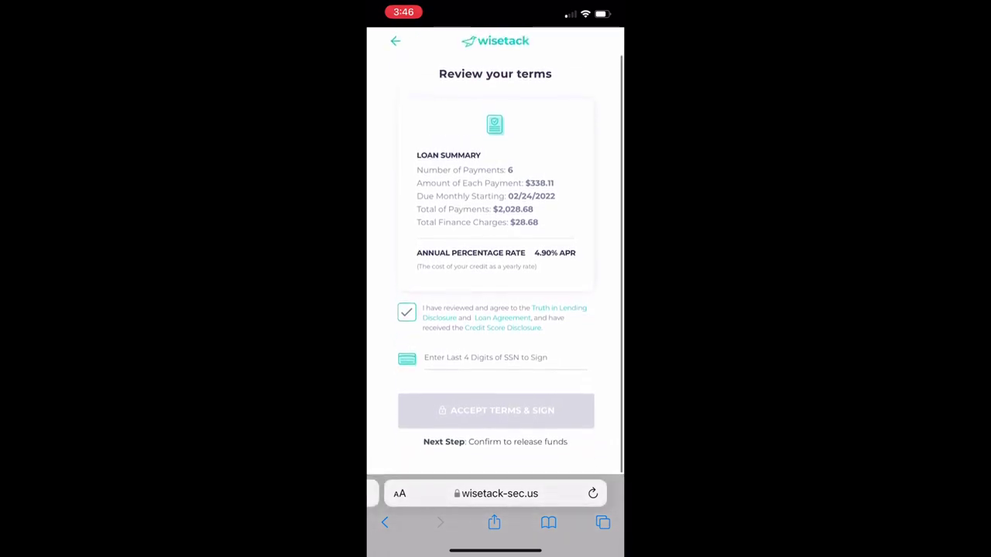
left_click(485, 357)
type("1")
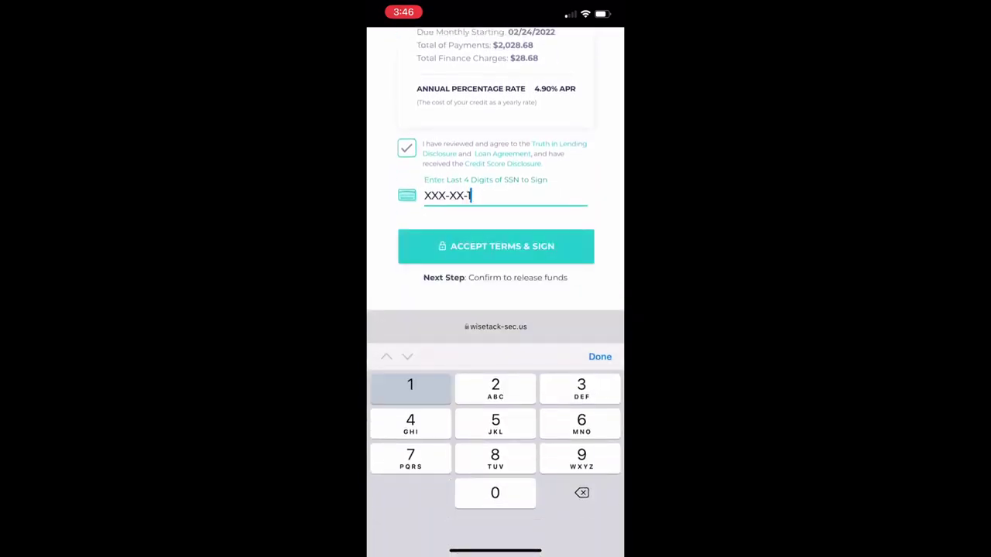
type("111")
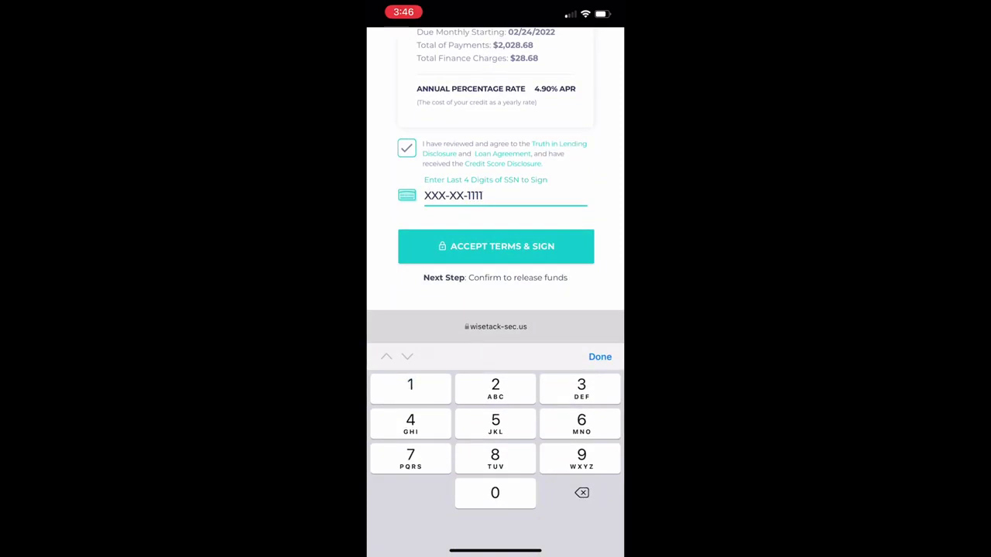
left_click(495, 246)
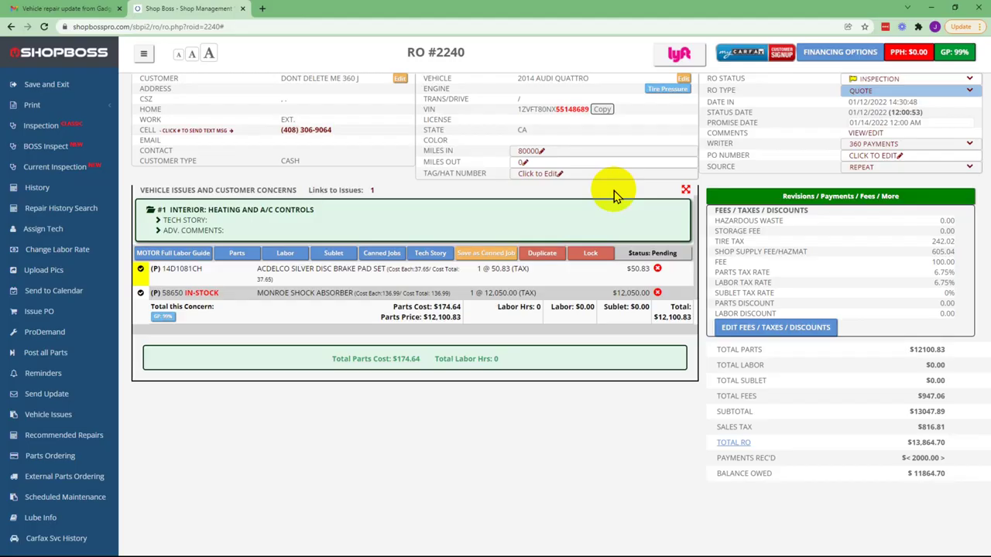
- Process the $2,000 Wisetack financing from the order's Financing Options
left_click(828, 59)
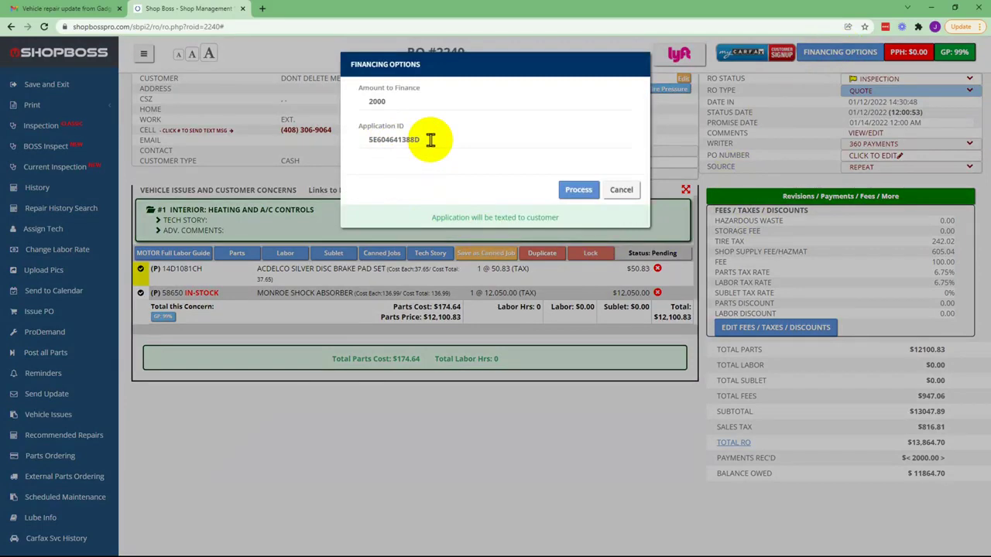
left_click(578, 190)
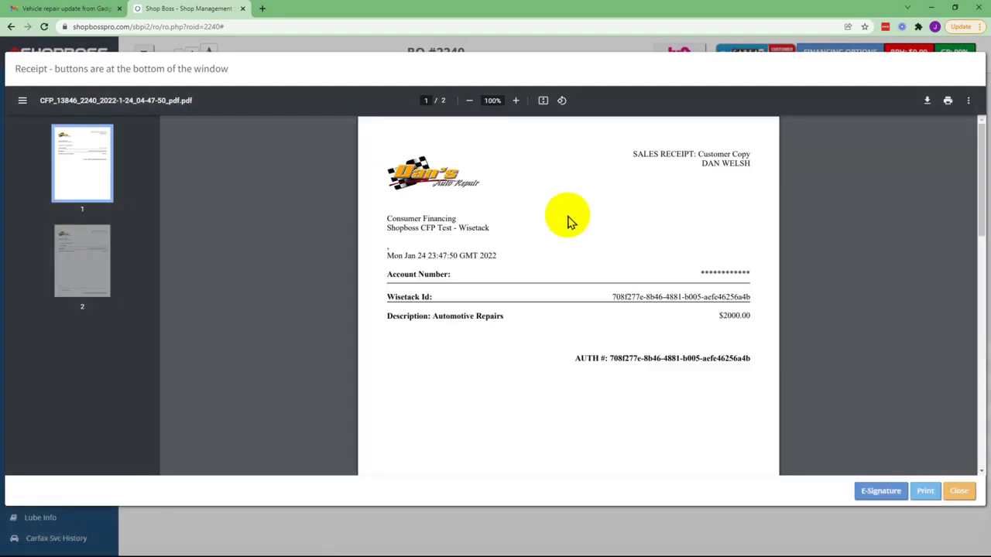
- Review both receipt pages, then close it to see the second $2,000 payment logged
scroll(573, 215, "down", 3)
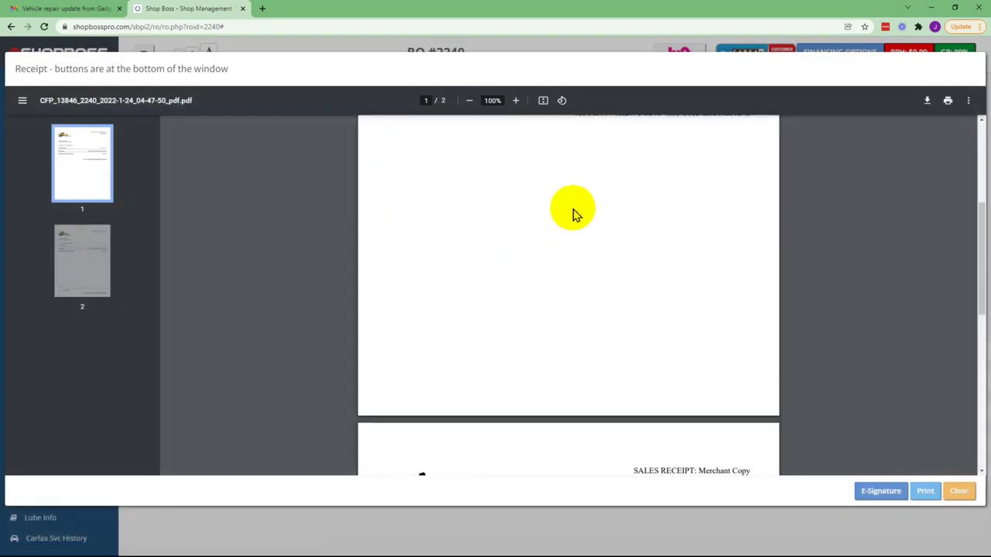
scroll(573, 214, "down", 2)
scroll(572, 212, "down", 1)
scroll(574, 211, "down", 2)
scroll(574, 209, "down", 2)
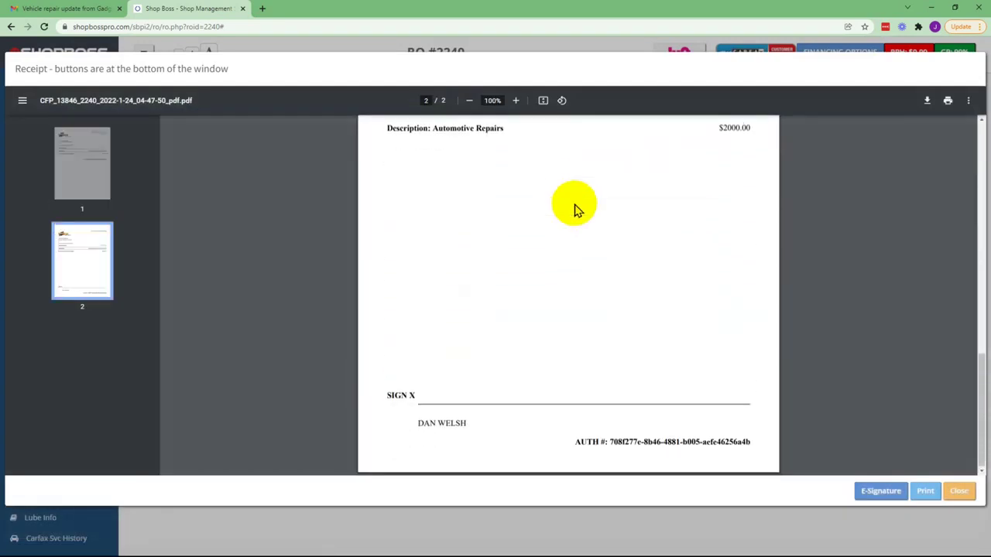
scroll(579, 209, "up", 2)
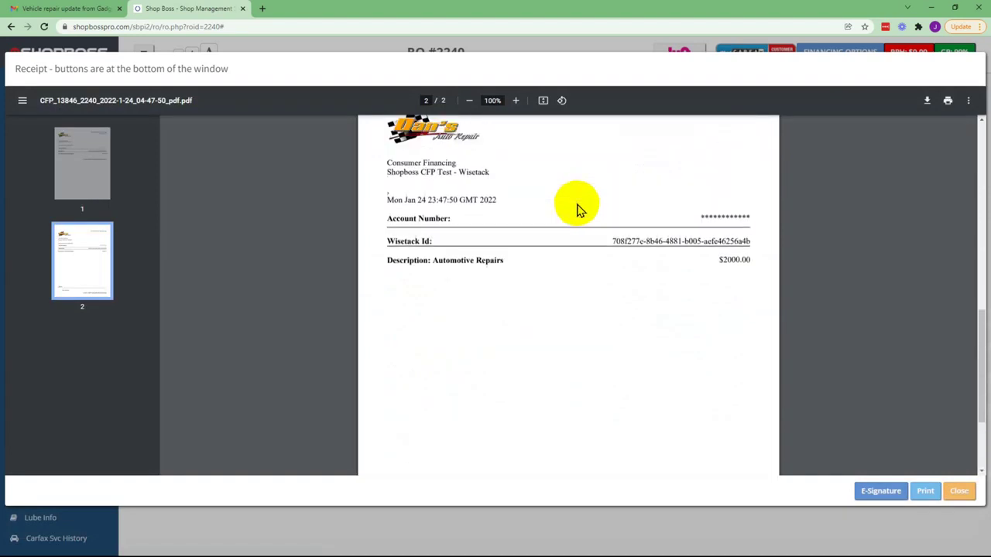
scroll(578, 208, "up", 3)
scroll(579, 208, "up", 1)
scroll(579, 209, "up", 3)
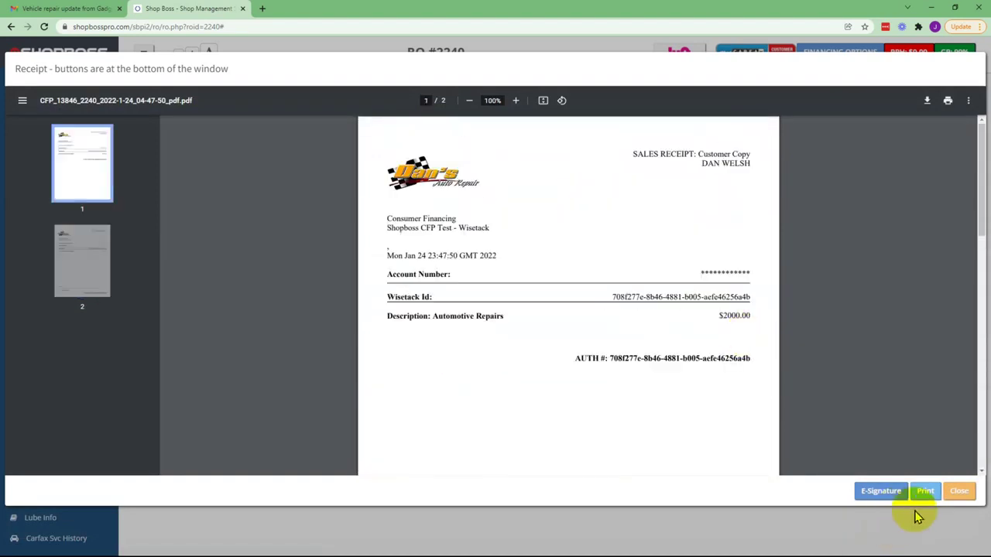
left_click(958, 491)
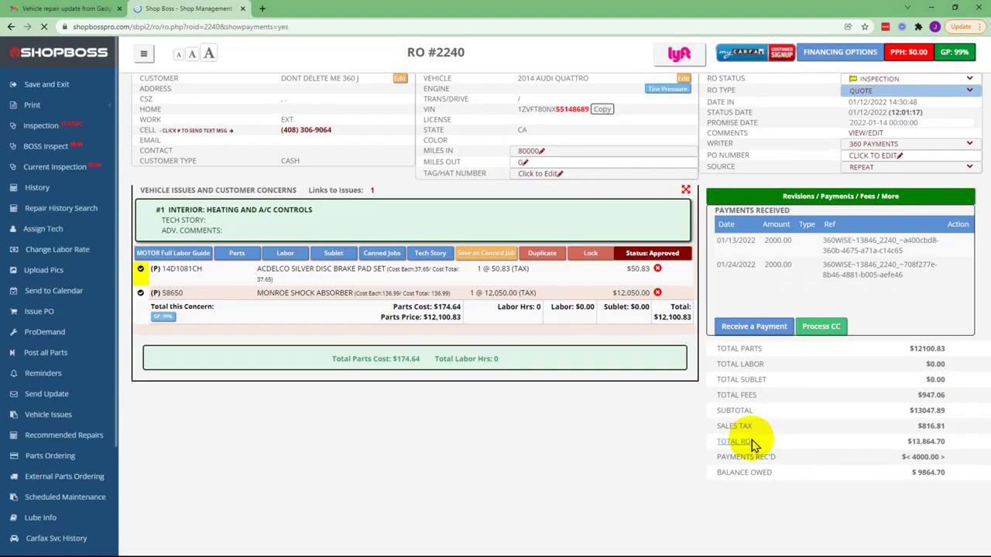